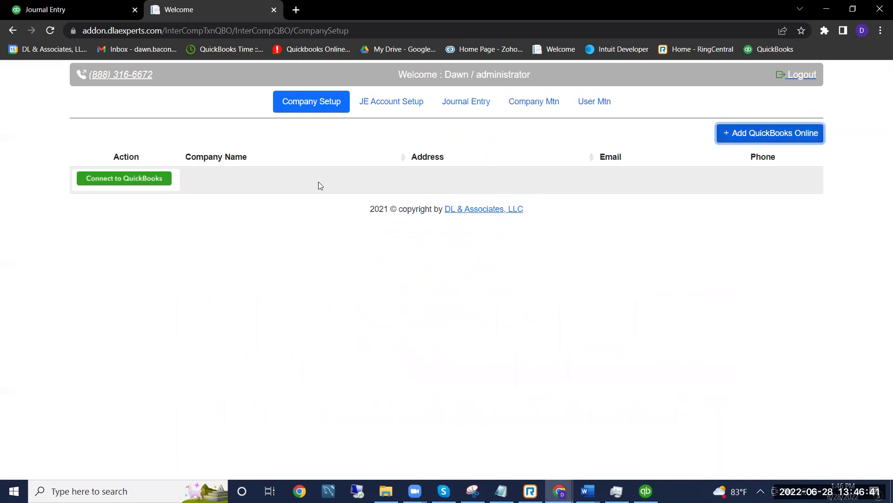
Connect ABC Inc. to the add-on by choosing it on the Intuit company list
{"action": "left_click", "coordinate": [130, 181]}
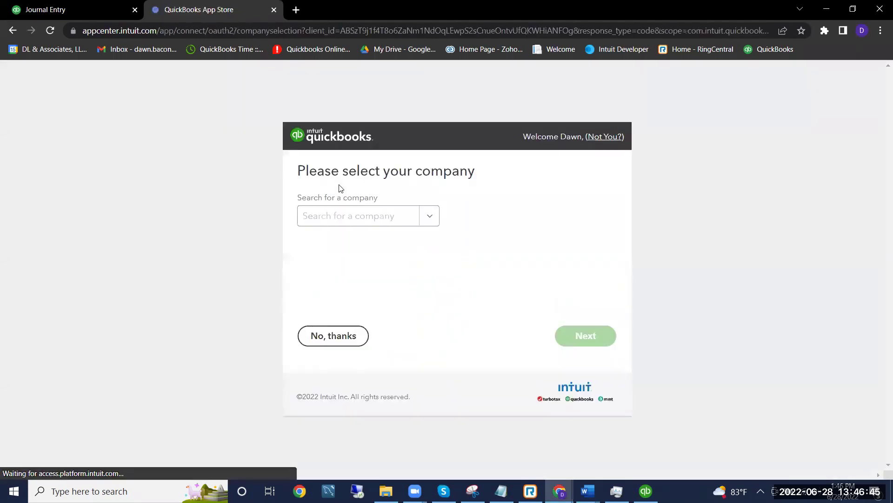
{"action": "left_click", "coordinate": [429, 217]}
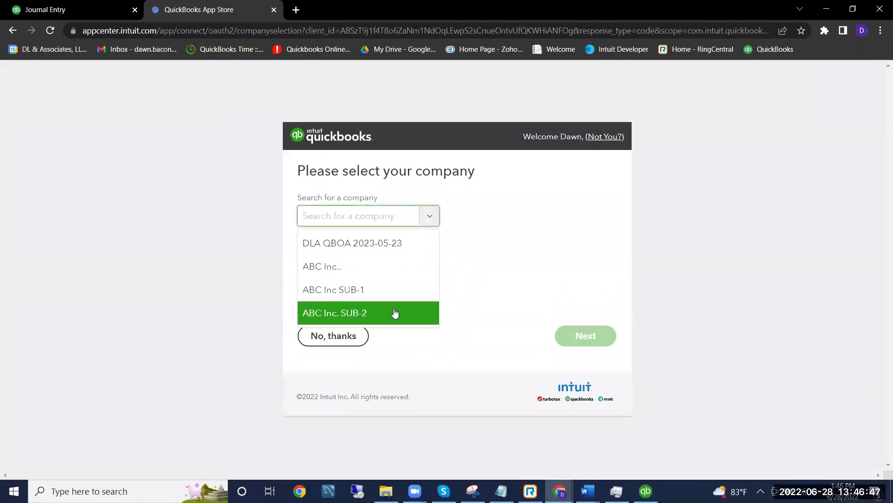
{"action": "left_click", "coordinate": [351, 266]}
{"action": "left_click", "coordinate": [586, 337]}
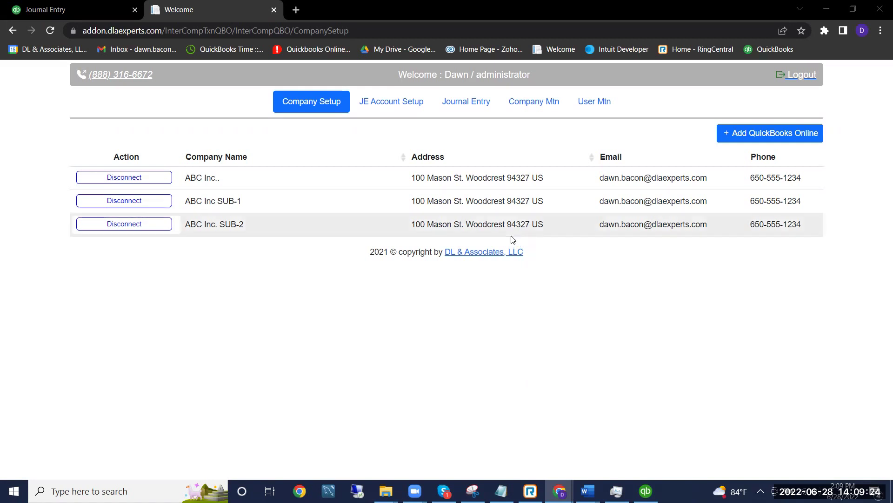
In JE Account Setup, make ABC Inc. the primary company and add ABC Inc SUB-1 as a sub
{"action": "left_click", "coordinate": [384, 101]}
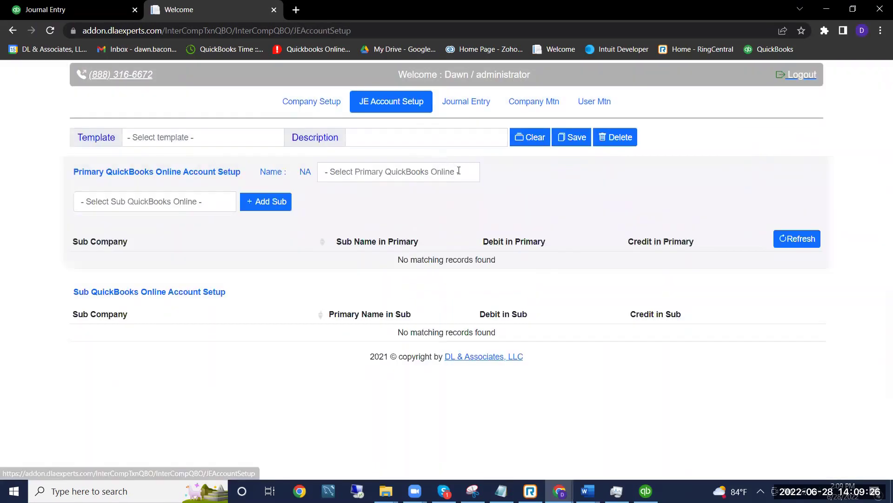
{"action": "left_click", "coordinate": [459, 170]}
{"action": "left_click", "coordinate": [411, 201]}
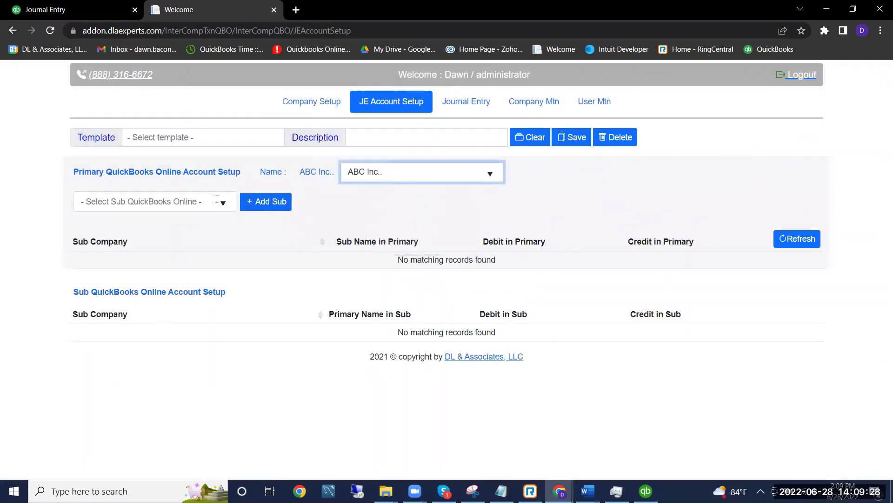
{"action": "left_click", "coordinate": [217, 200]}
{"action": "left_click", "coordinate": [195, 247]}
{"action": "left_click", "coordinate": [254, 203]}
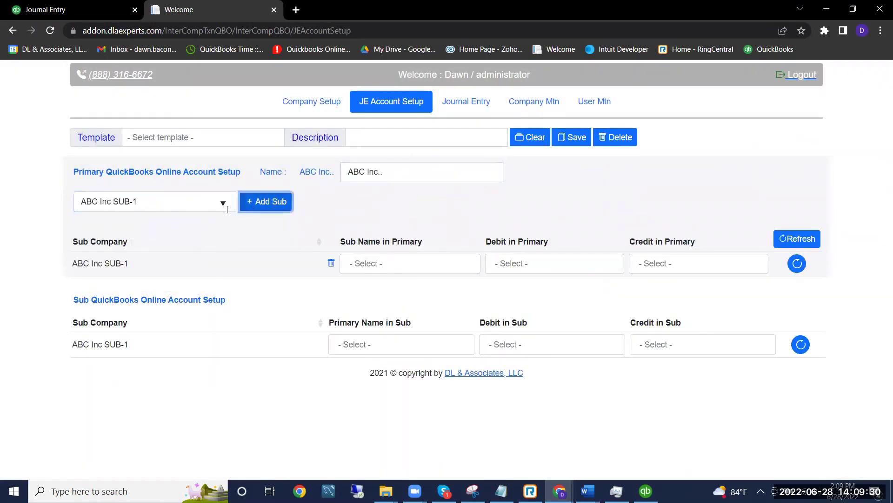
Add ABC Inc. SUB-2 as a second sub company and reload the QuickBooks account lists
{"action": "left_click", "coordinate": [227, 209]}
{"action": "left_click", "coordinate": [177, 270]}
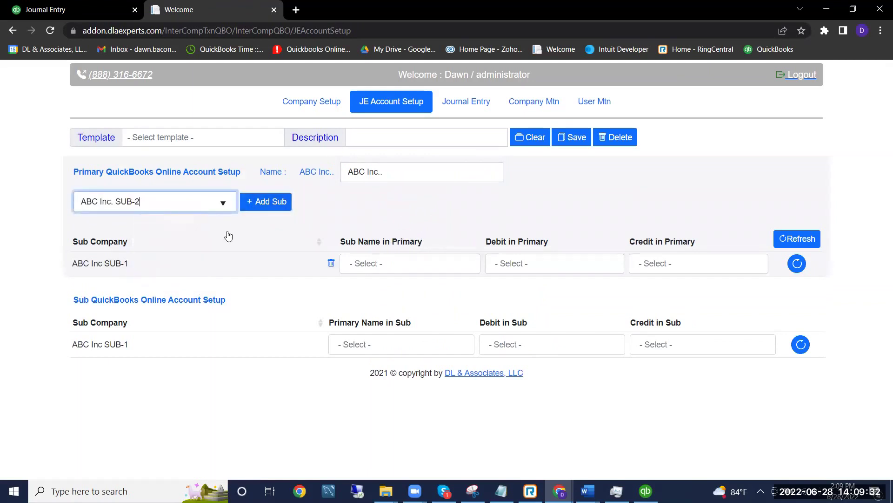
{"action": "left_click", "coordinate": [256, 206]}
{"action": "left_click", "coordinate": [791, 239]}
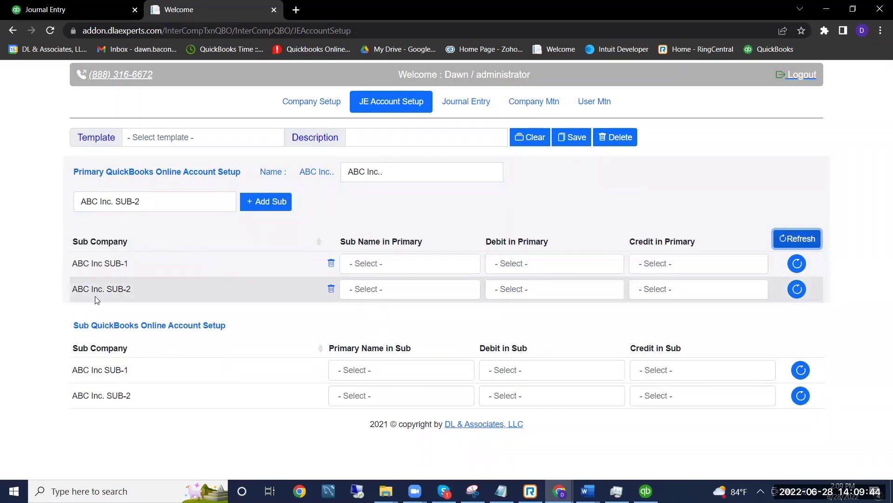
{"action": "left_click", "coordinate": [396, 270]}
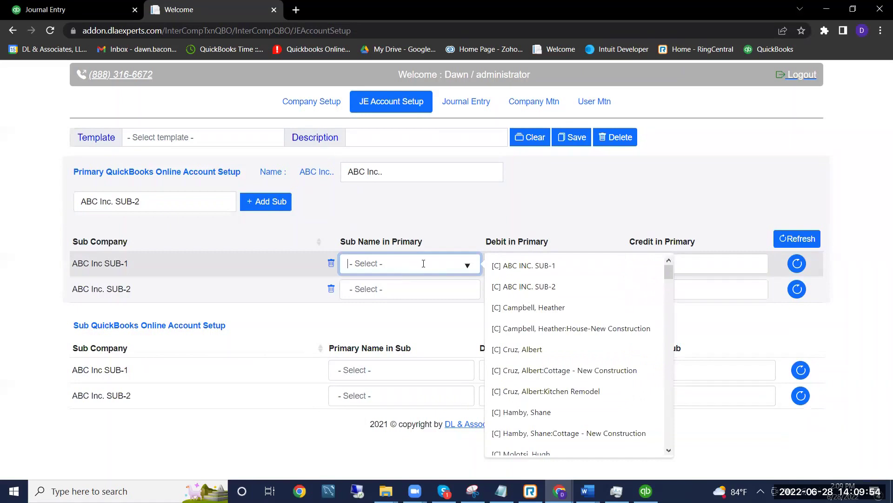
Map the SUB-1 primary row to [V] ABC INC SUB-1, debit COMMISION, credit DUE TO/FROM SUB COMPANY
{"action": "type", "text": "abc"}
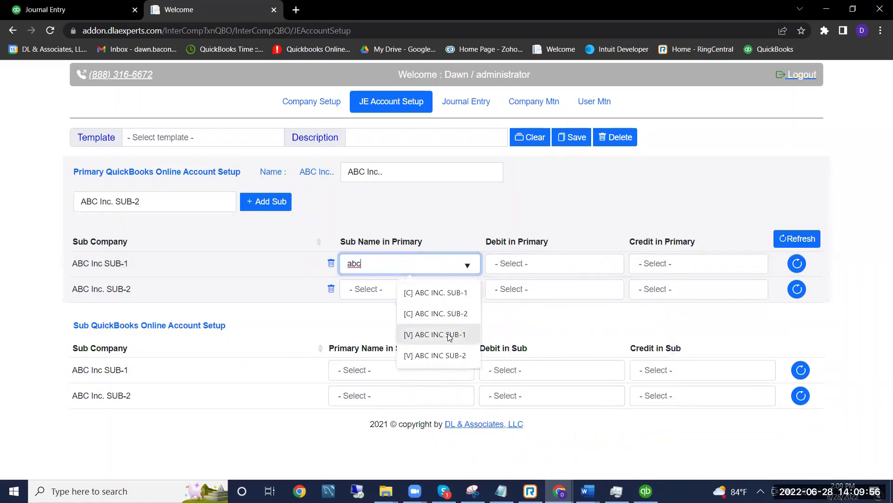
{"action": "left_click", "coordinate": [450, 335]}
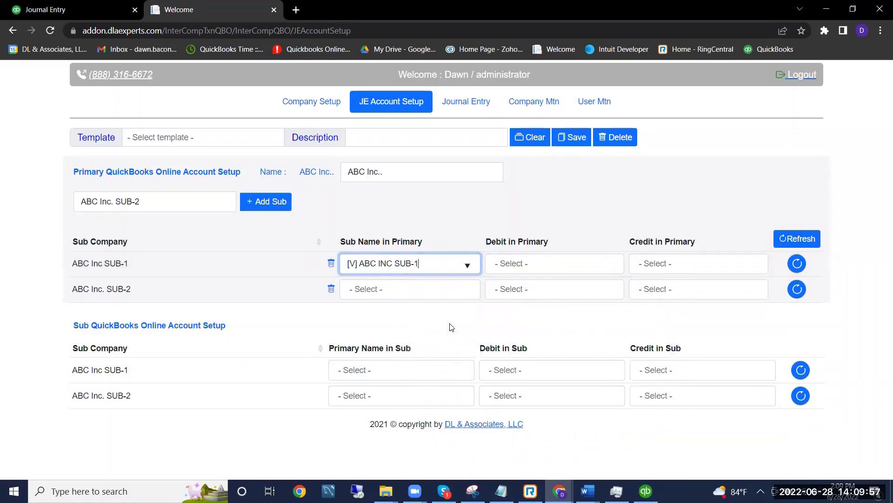
{"action": "left_click", "coordinate": [522, 266]}
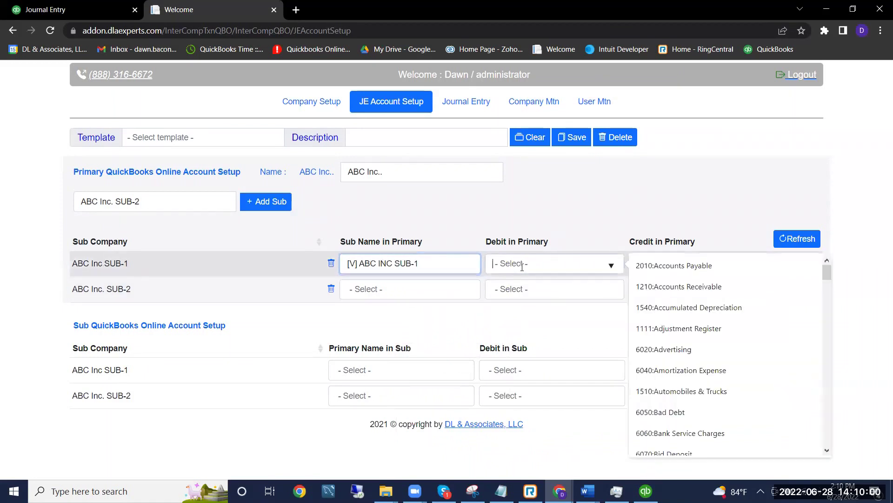
{"action": "type", "text": "domm"}
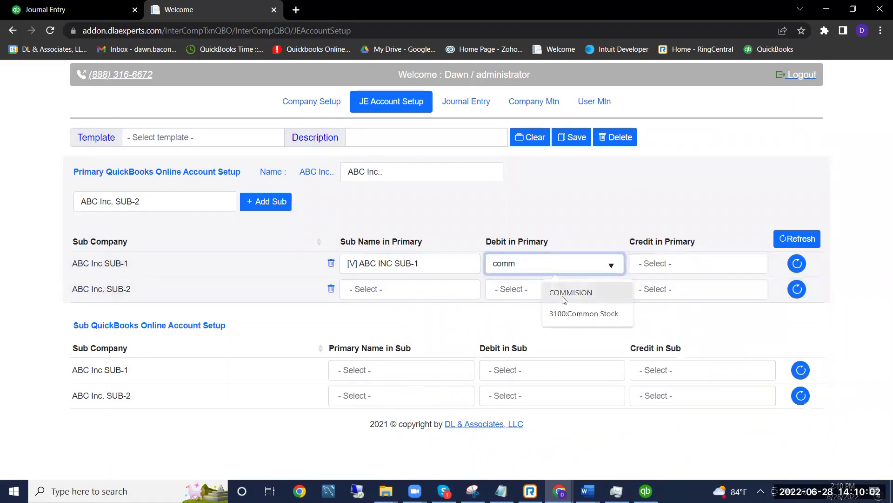
{"action": "left_click", "coordinate": [563, 294]}
{"action": "left_click", "coordinate": [658, 269]}
{"action": "type", "text": "due"}
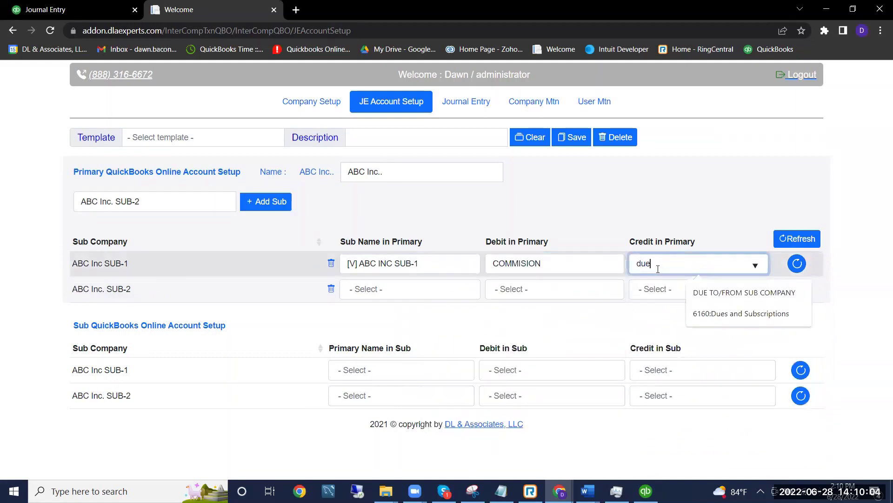
{"action": "left_click", "coordinate": [688, 291]}
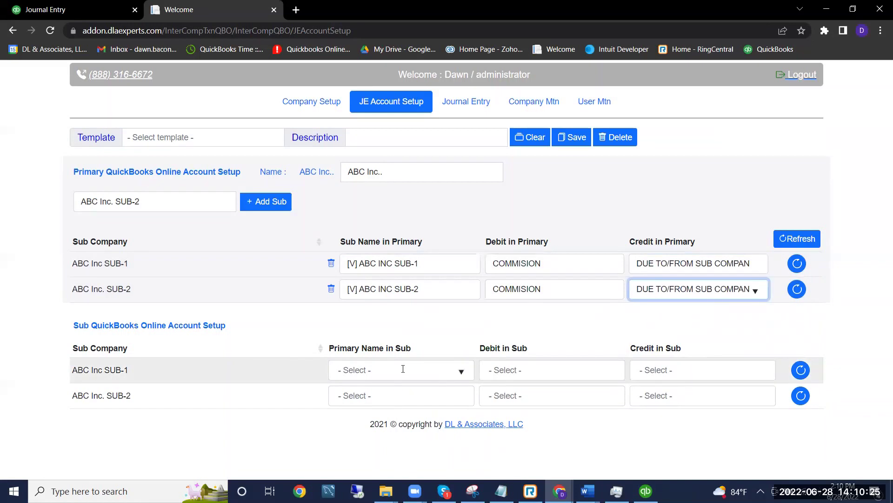
Set SUB-1's sub row to primary name [C] ABC INC, debit DUE TO/FROM ABC INC., credit COMMISSION
{"action": "left_click", "coordinate": [403, 369]}
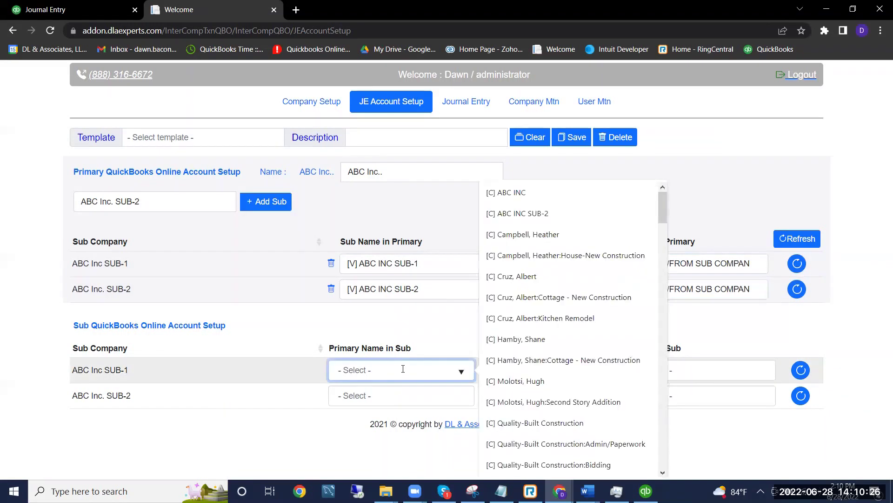
{"action": "type", "text": "abc"}
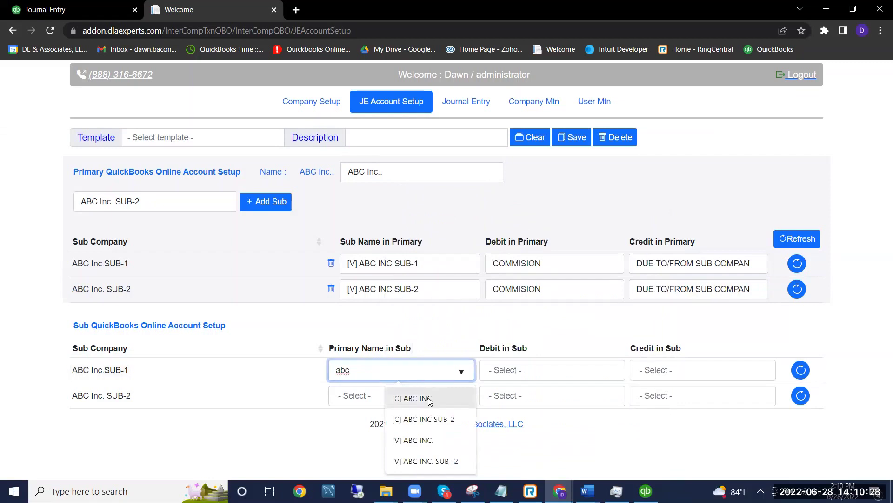
{"action": "left_click", "coordinate": [429, 400]}
{"action": "left_click", "coordinate": [522, 372]}
{"action": "type", "text": "due"}
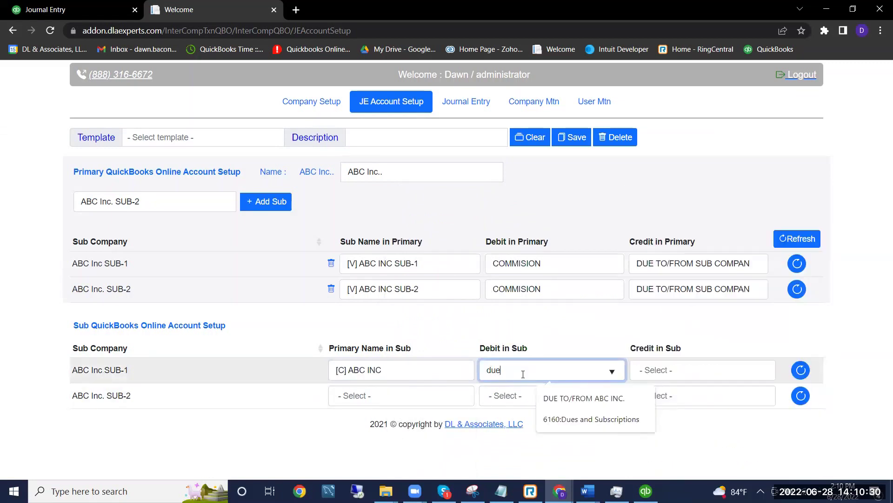
{"action": "left_click", "coordinate": [600, 398]}
{"action": "left_click", "coordinate": [666, 373]}
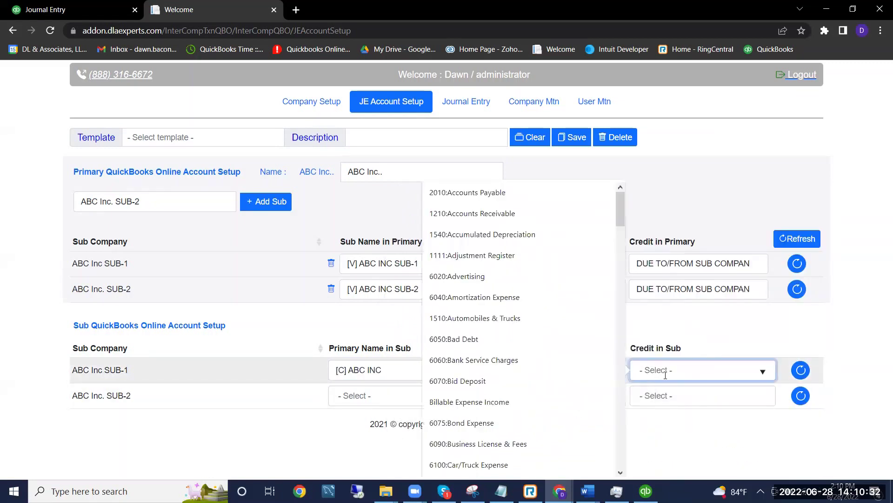
{"action": "type", "text": "c"}
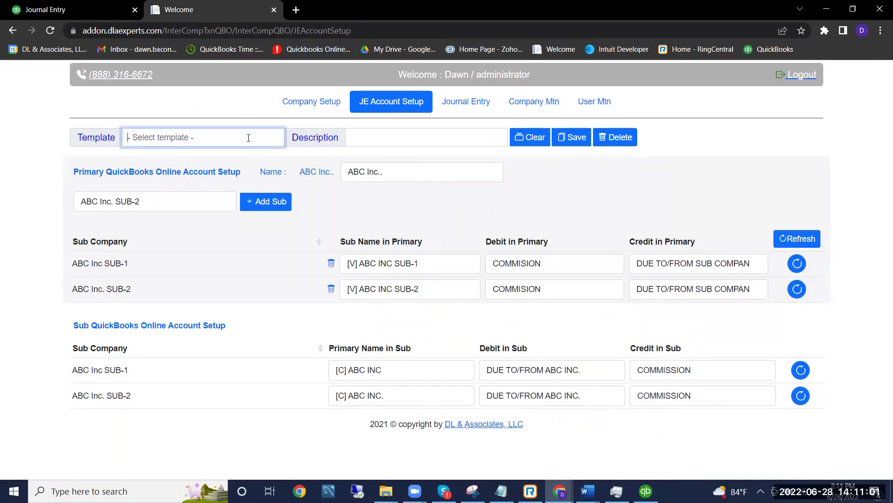
Name the template 'Commission' and save it
{"action": "type", "text": "Commision"}
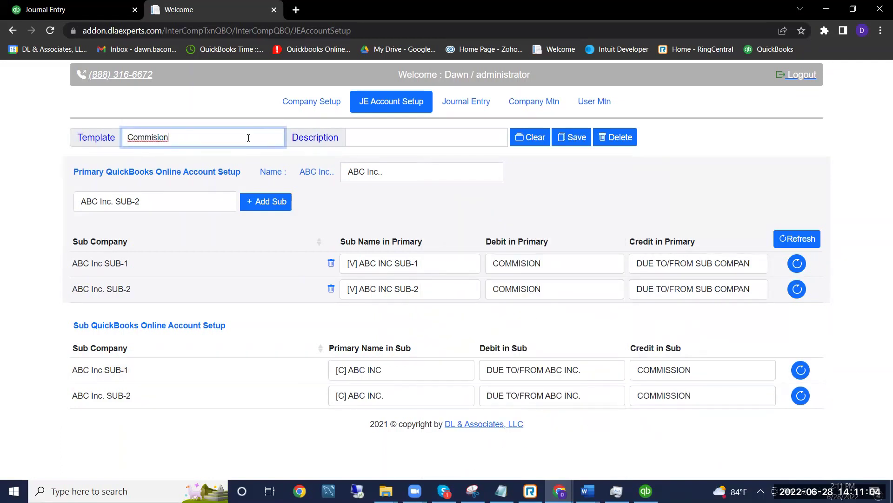
{"action": "key", "text": "BackSpace"}
{"action": "key", "text": "BackSpace"}
{"action": "key", "text": "BackSpace"}
{"action": "type", "text": "sion"}
{"action": "left_click", "coordinate": [574, 136]}
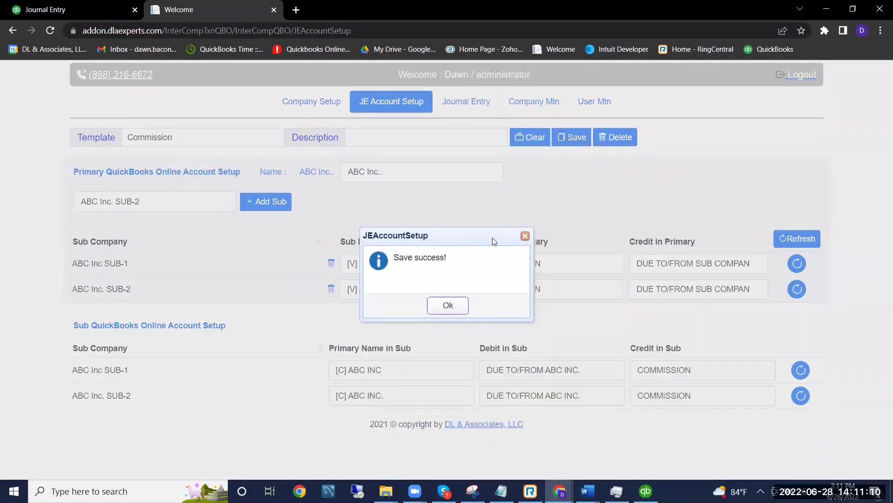
{"action": "left_click", "coordinate": [451, 306]}
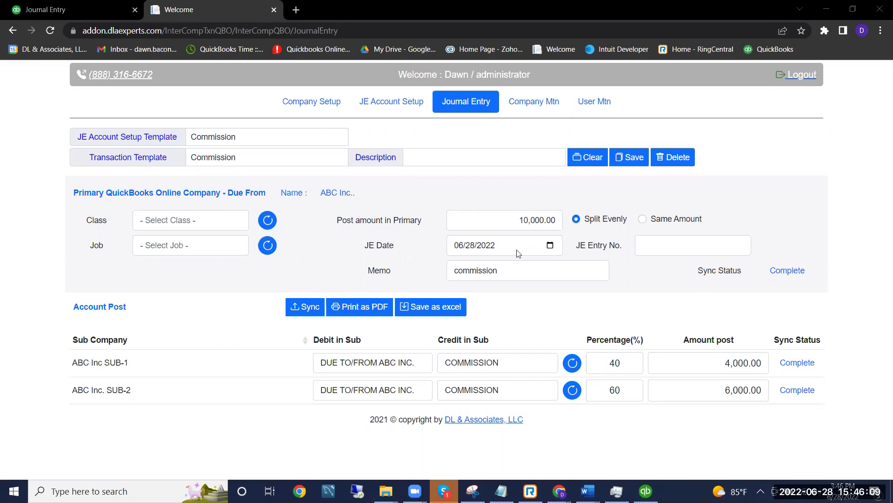
Return to the account setup templates, then move to Journal Entry for the Management fees entry
{"action": "left_click", "coordinate": [391, 101]}
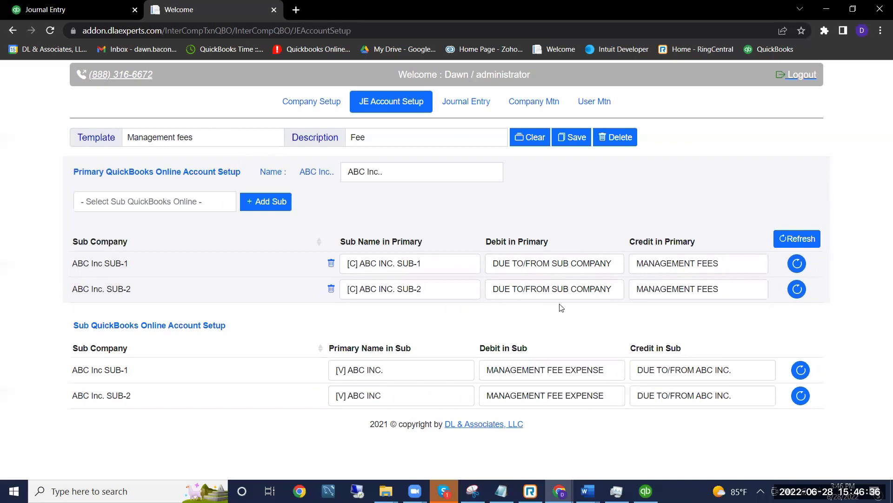
{"action": "left_click", "coordinate": [466, 101]}
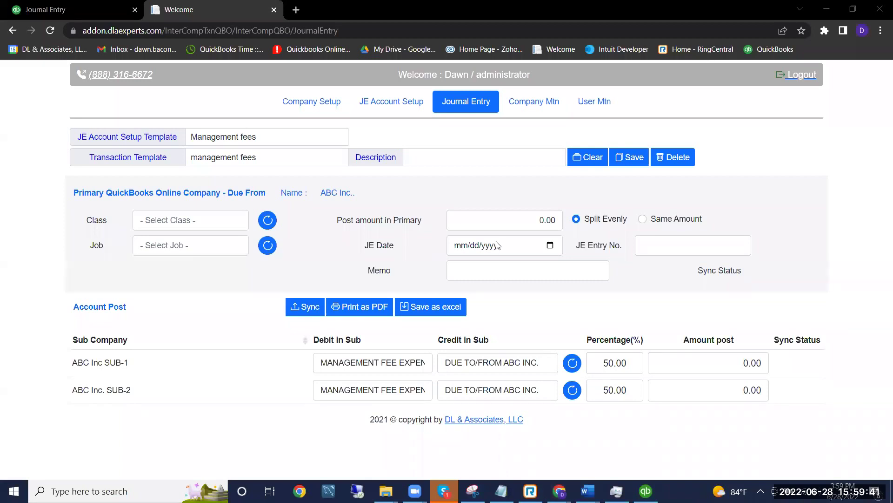
Post 500 as the same amount to each sub company, dated today
{"action": "left_click", "coordinate": [537, 225]}
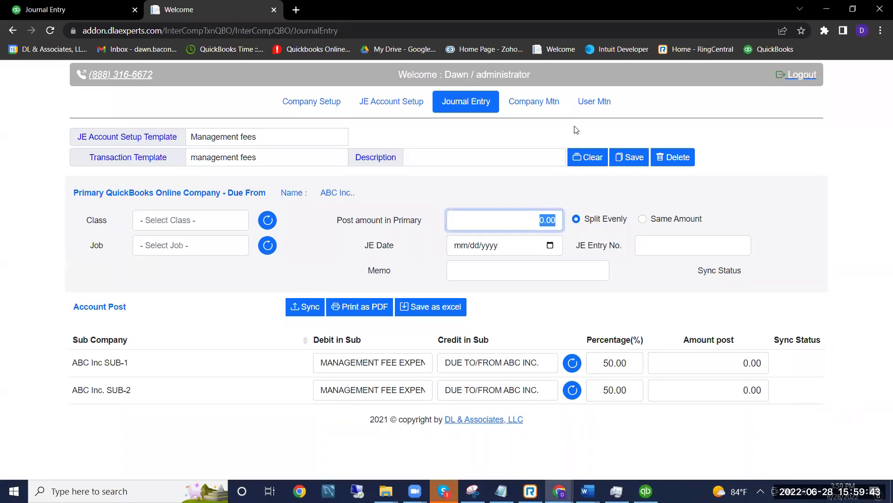
{"action": "type", "text": "500"}
{"action": "left_click", "coordinate": [641, 218]}
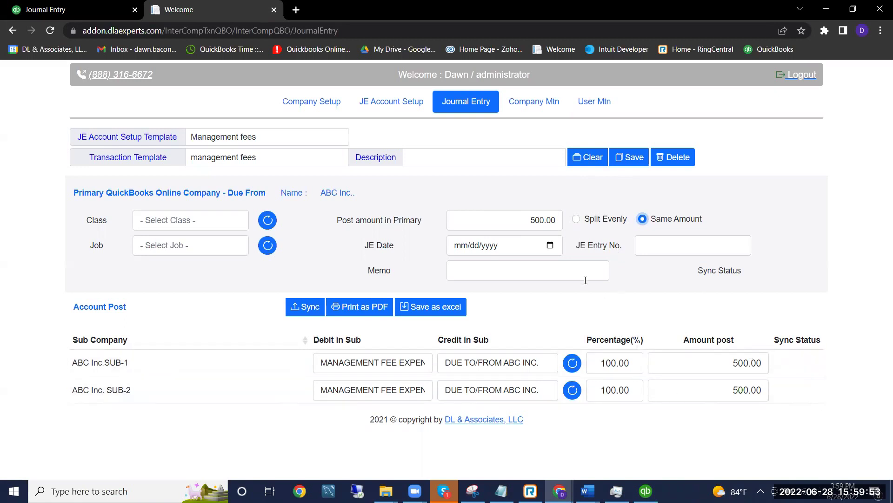
{"action": "left_click", "coordinate": [550, 244]}
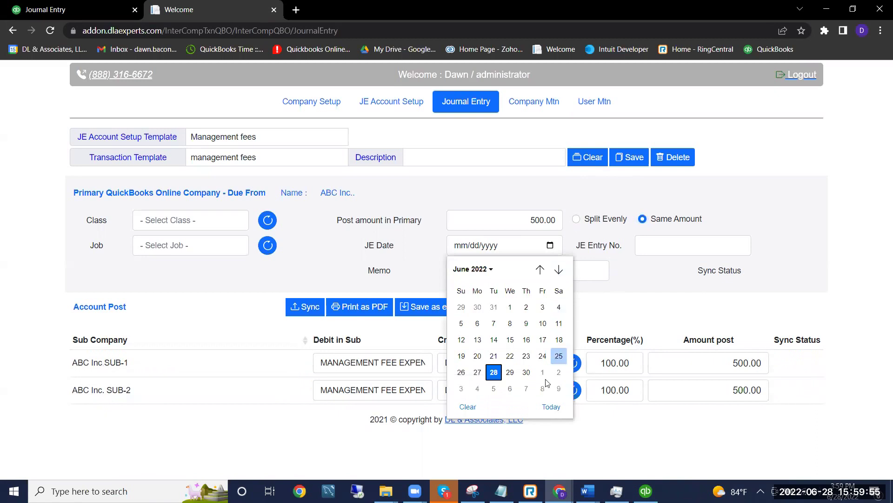
{"action": "left_click", "coordinate": [552, 407]}
Give the entry number 600 and memo 'fee', then sync it to the QuickBooks companies
{"action": "left_click", "coordinate": [673, 246]}
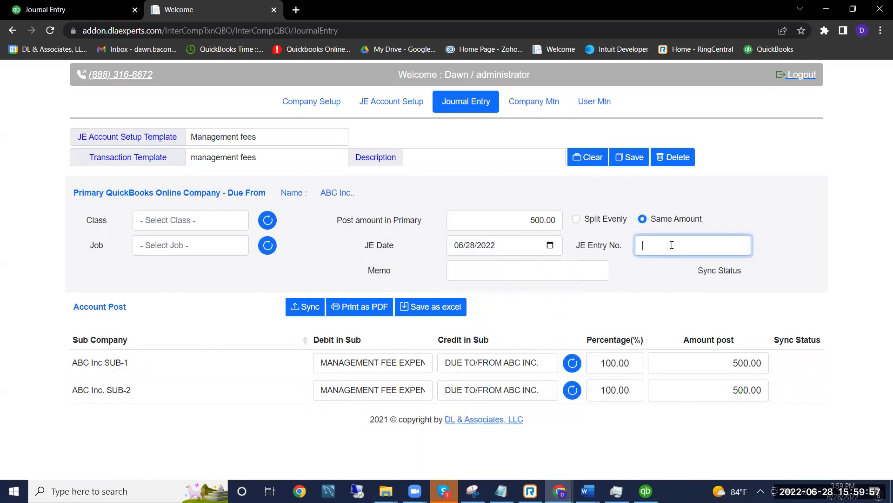
{"action": "type", "text": "600"}
{"action": "left_click", "coordinate": [580, 276]}
{"action": "type", "text": "fee"}
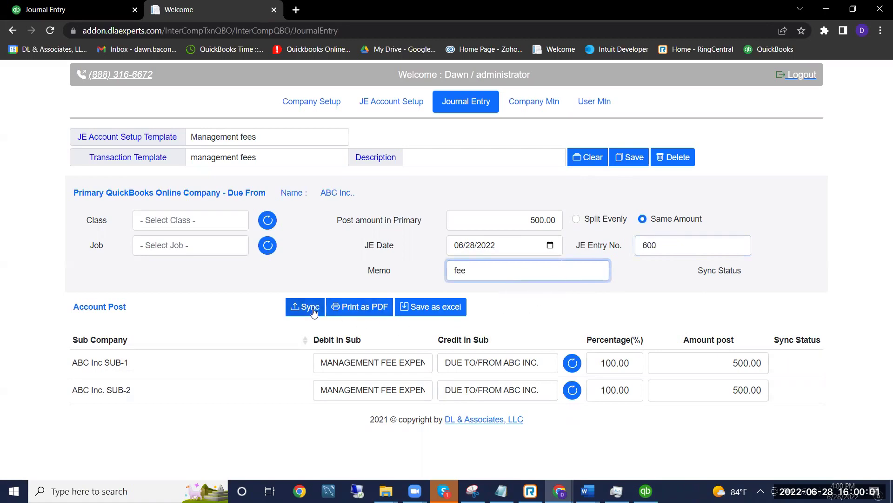
{"action": "left_click", "coordinate": [314, 311]}
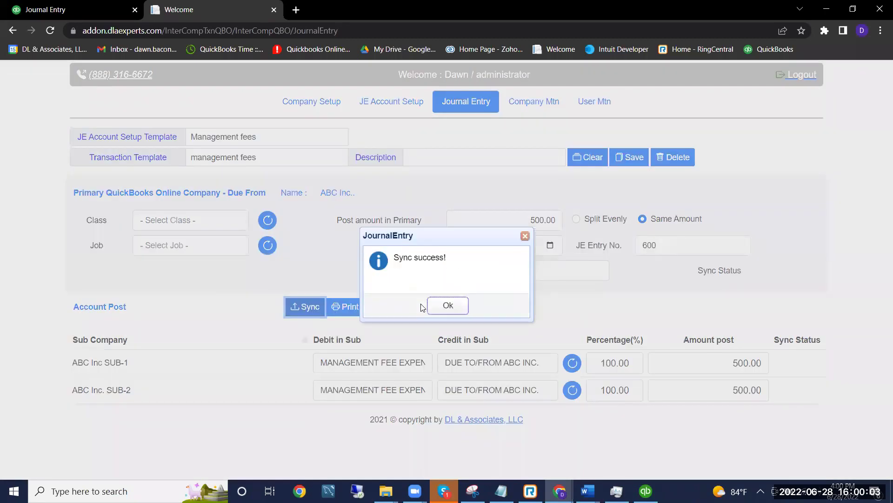
{"action": "left_click", "coordinate": [448, 305]}
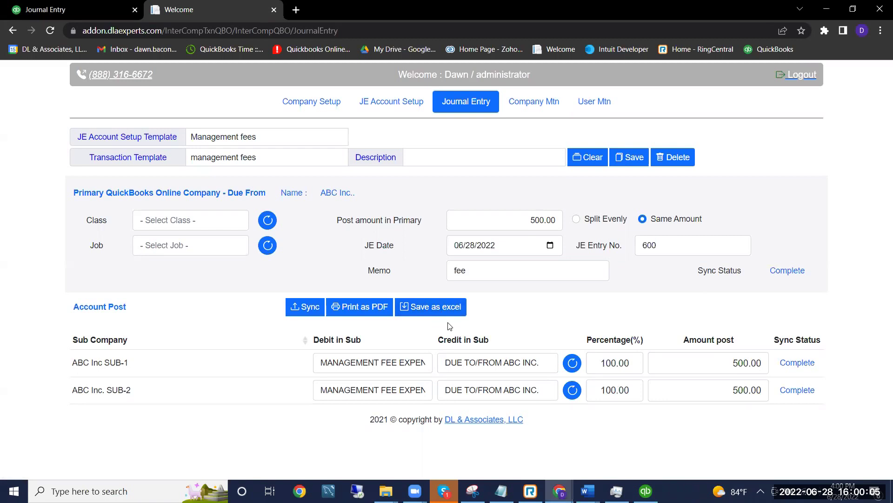